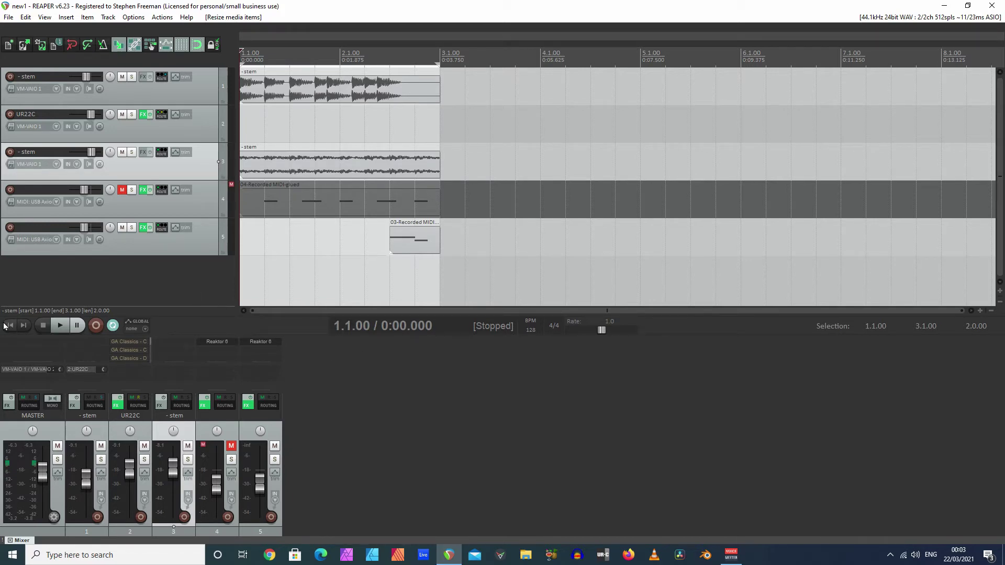
- Play the project back from the start, then stop playback
left_click(60, 325)
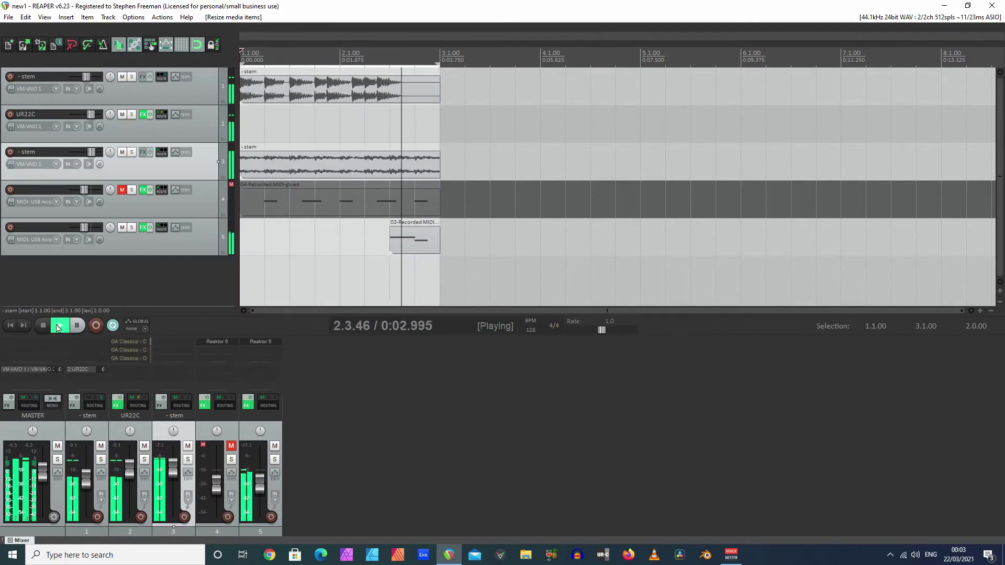
key("space")
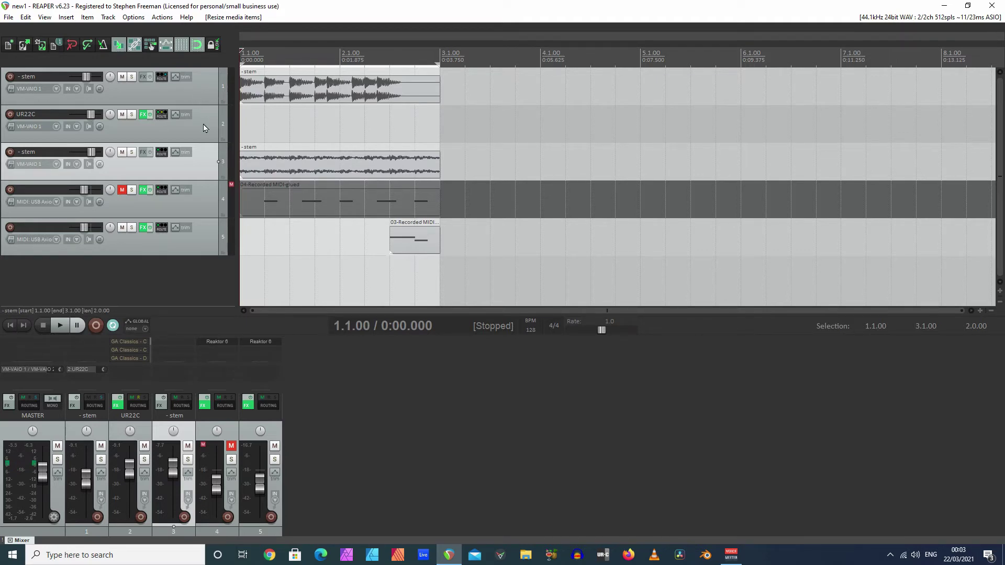
- In the UR22C FX chain, browse the CRUNCH, DRIVE and LEAD amps, ending on Morphing Ch Strip [m]
left_click(142, 116)
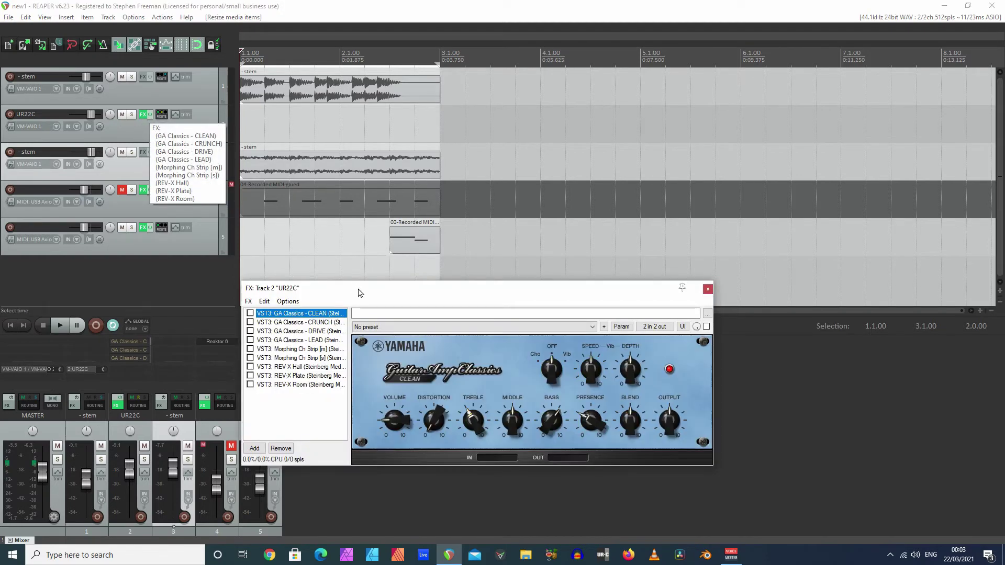
left_click_drag(358, 294, 409, 354)
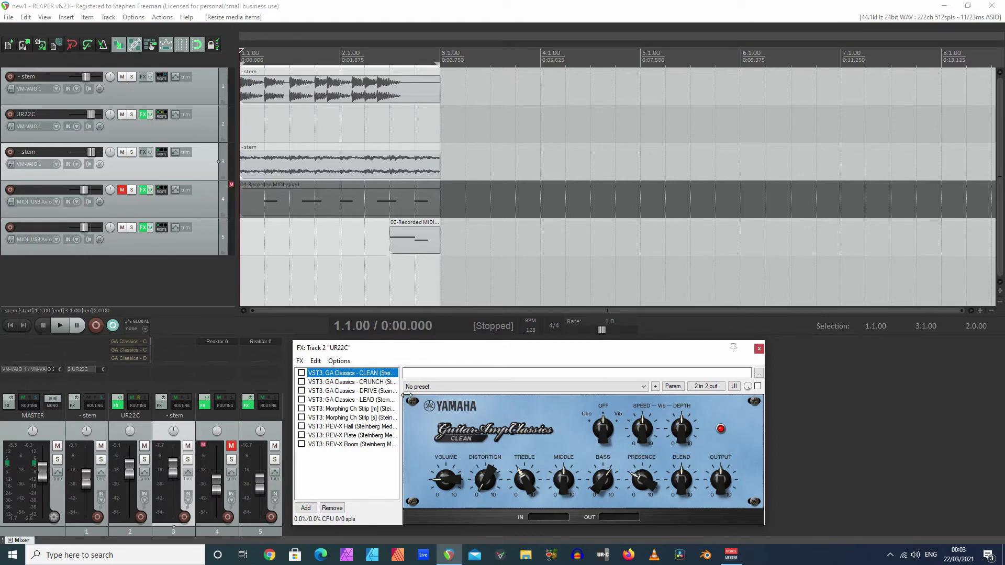
left_click(342, 381)
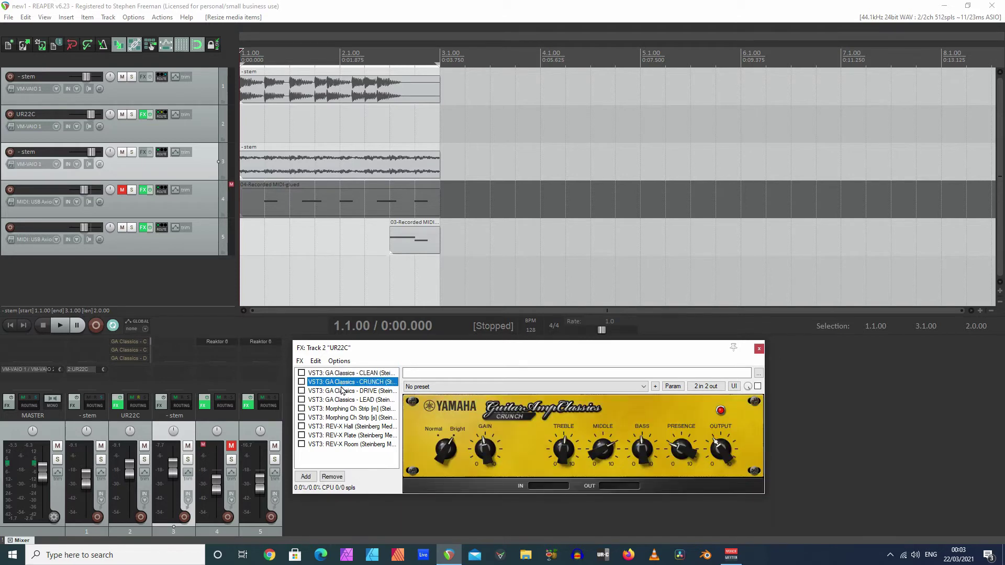
double_click(341, 391)
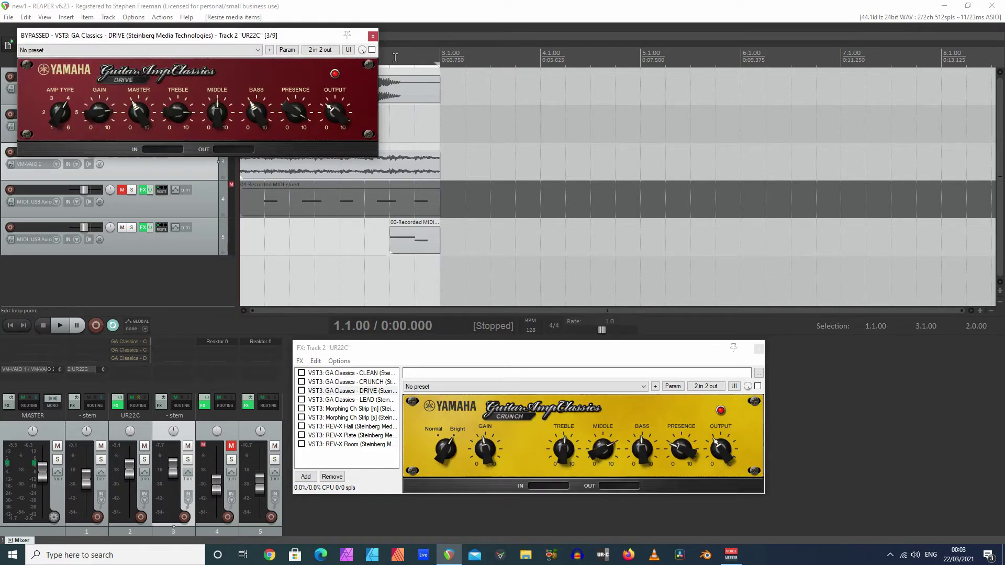
left_click(372, 35)
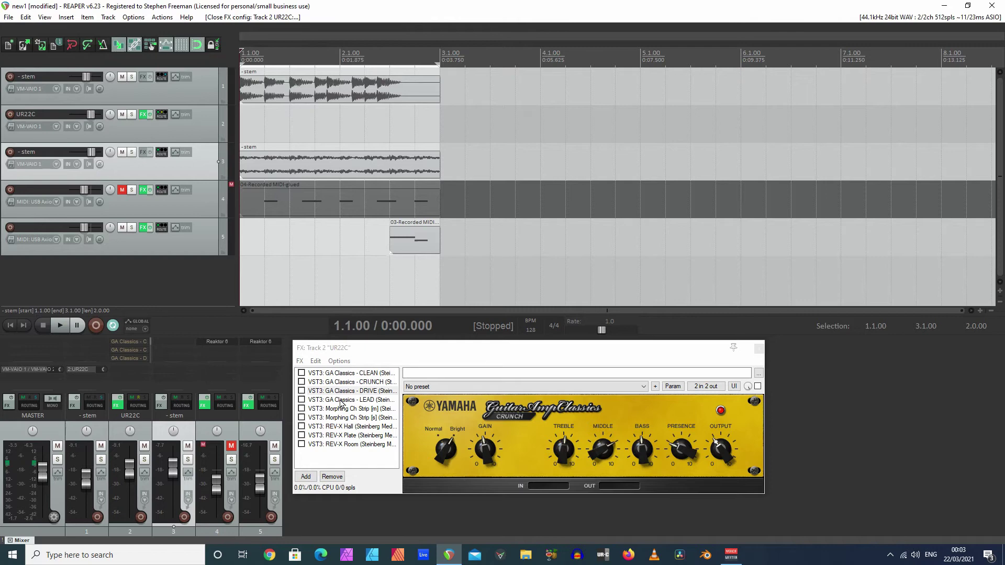
left_click(340, 400)
left_click(342, 393)
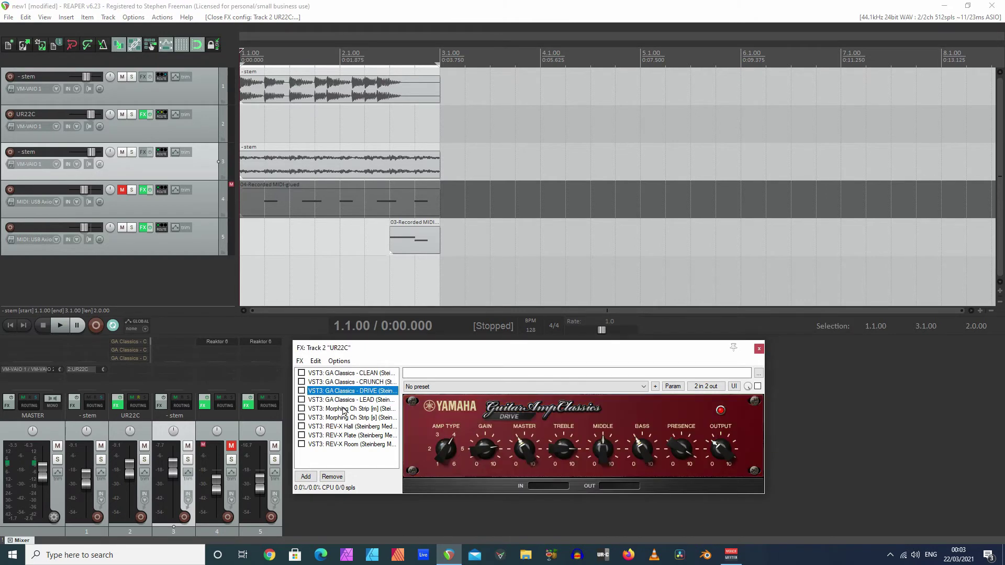
left_click(344, 409)
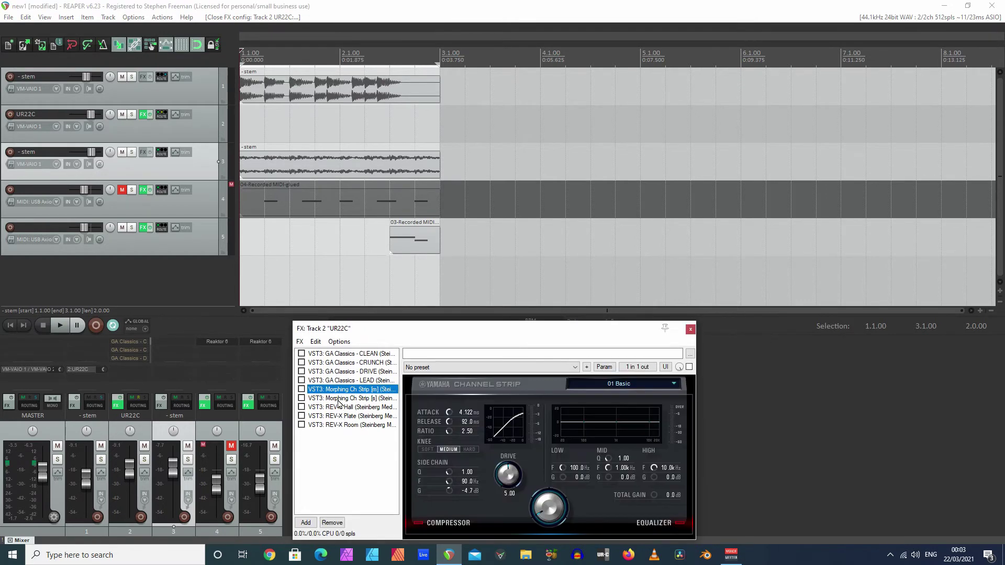
- Preview Morphing Ch Strip [s] and the REV-X Hall, Plate and Room reverbs, then return to GA Classics CLEAN
left_click(339, 400)
double_click(340, 402)
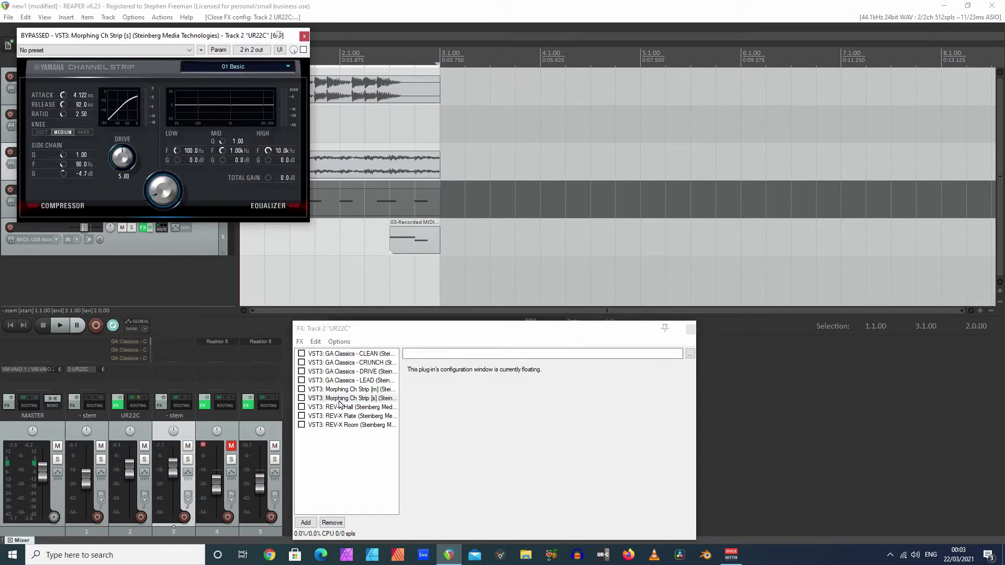
double_click(341, 402)
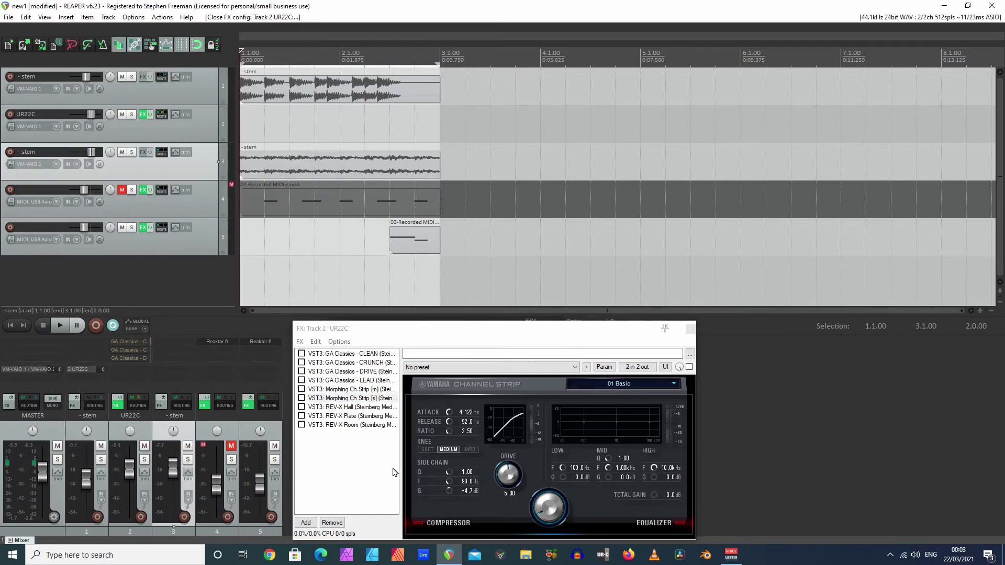
left_click(336, 408)
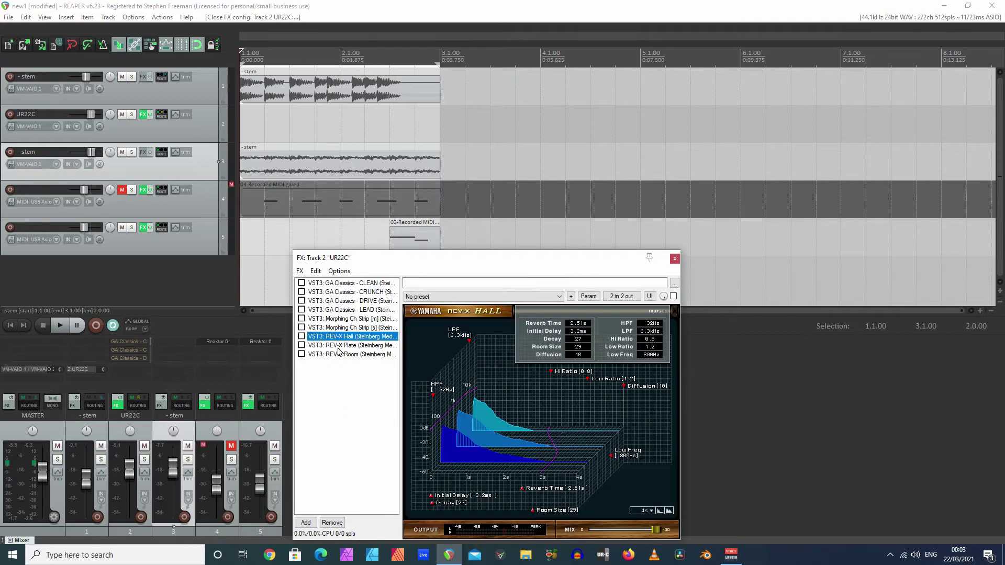
left_click(339, 345)
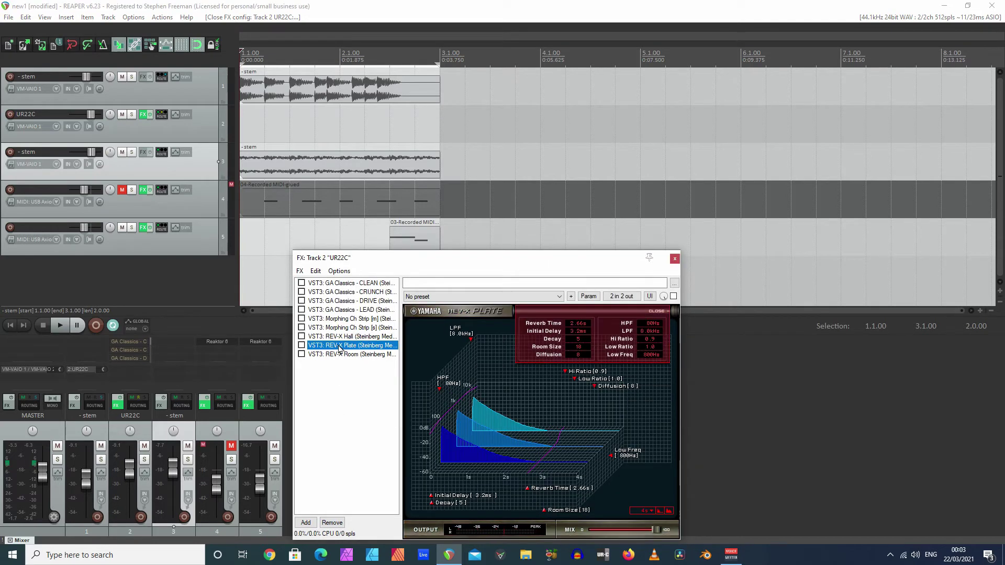
left_click(342, 355)
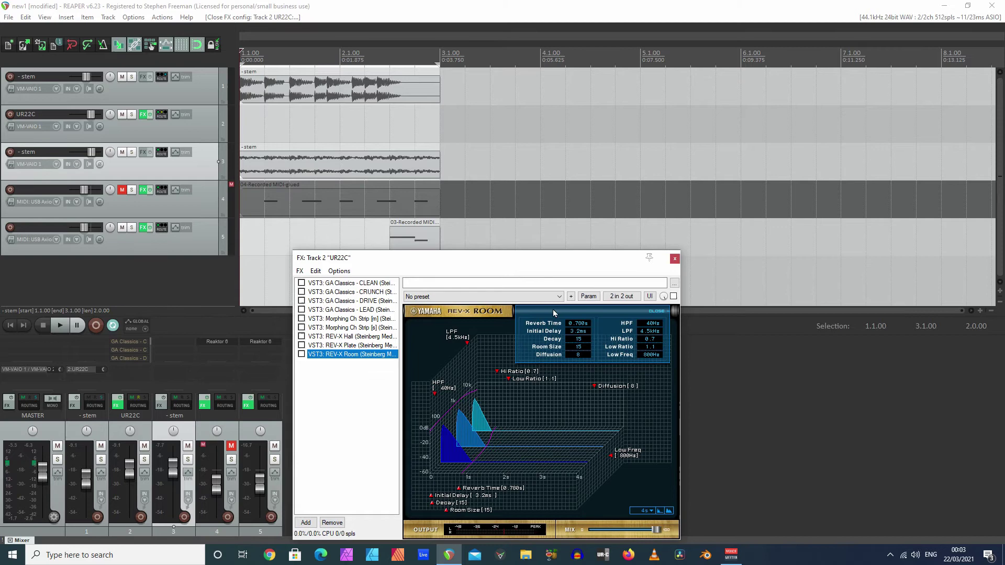
left_click(348, 285)
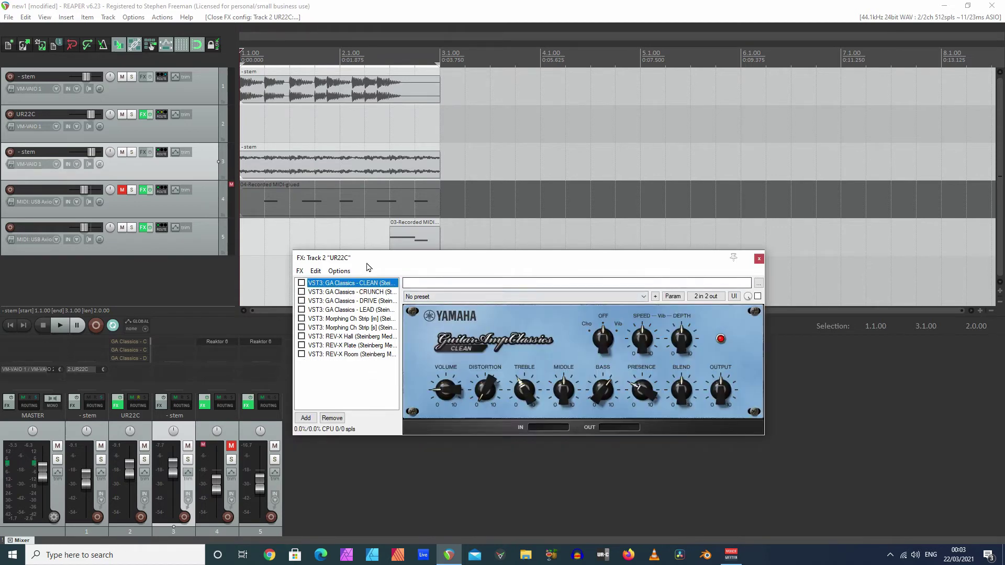
- During playback, enable the CLEAN amp with Distortion 3.4, then switch to the CRUNCH amp instead
left_click(60, 325)
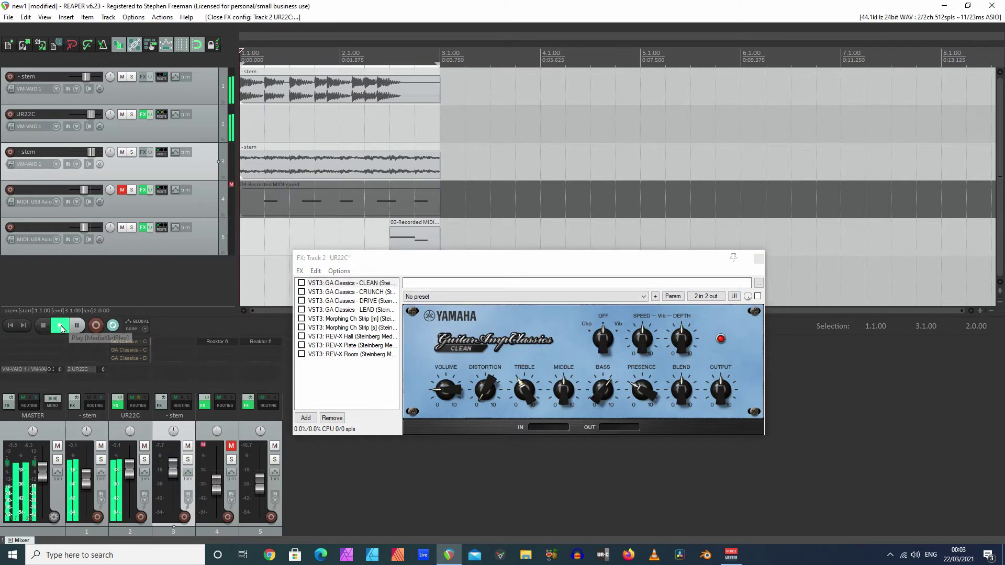
left_click(301, 284)
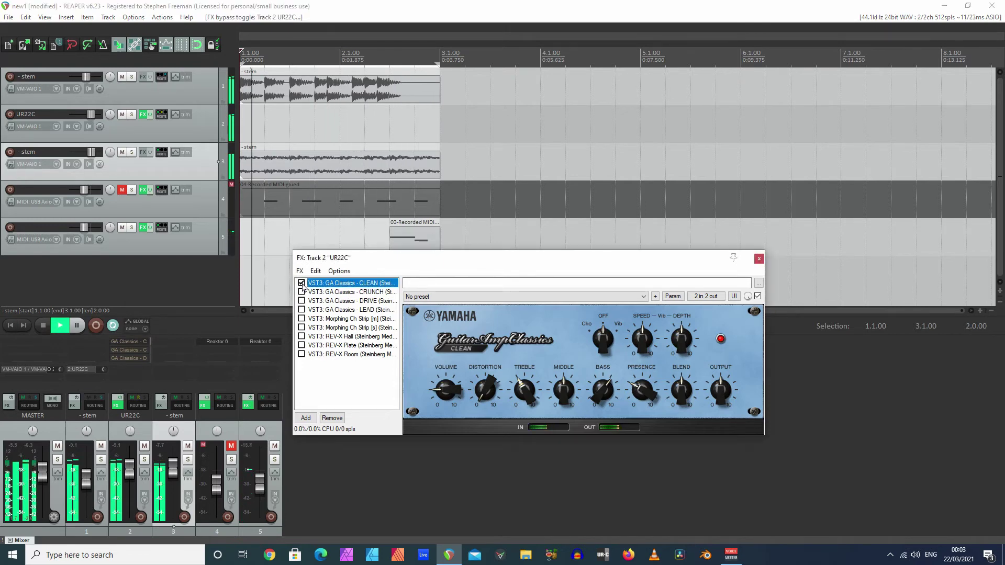
left_click_drag(487, 391, 484, 379)
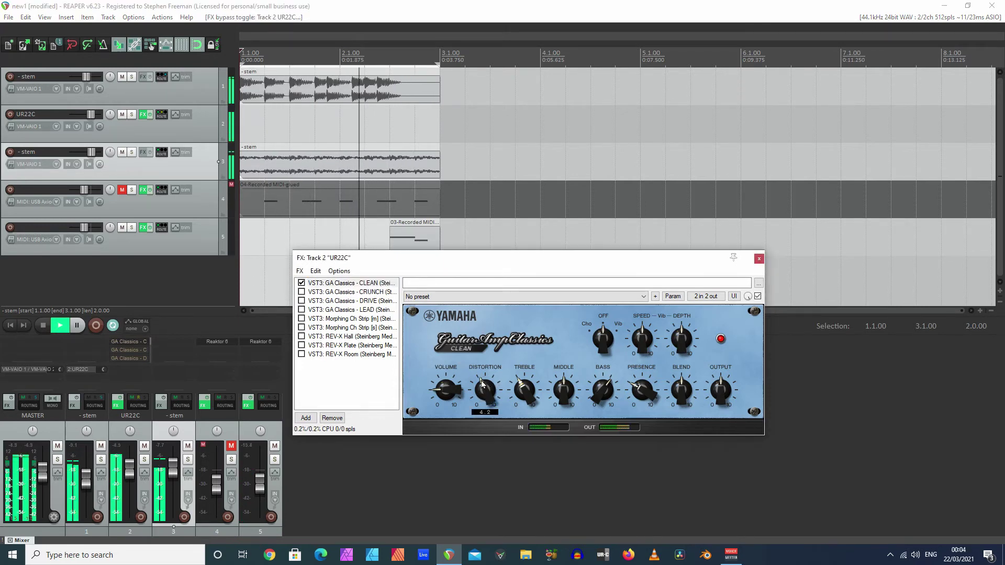
left_click(302, 283)
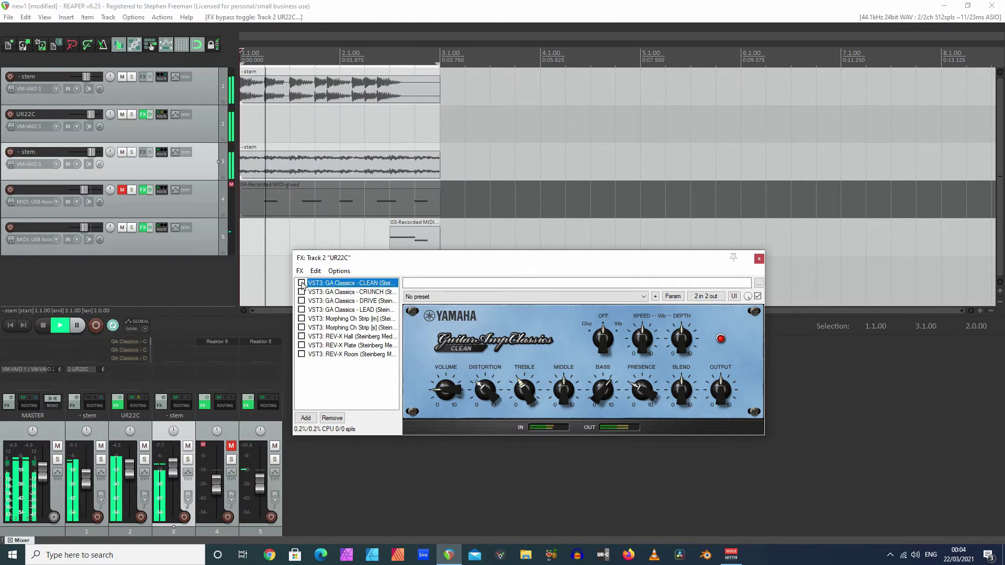
left_click(301, 292)
left_click(333, 292)
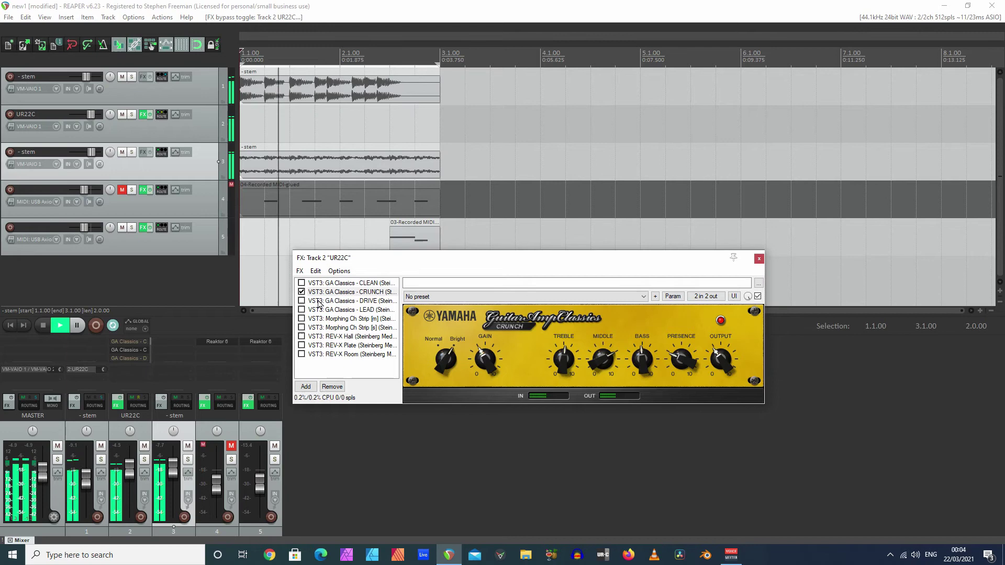
- Swap CRUNCH for the DRIVE amp, then DRIVE for LEAD, and stop playback
left_click(302, 294)
left_click(301, 301)
left_click(301, 292)
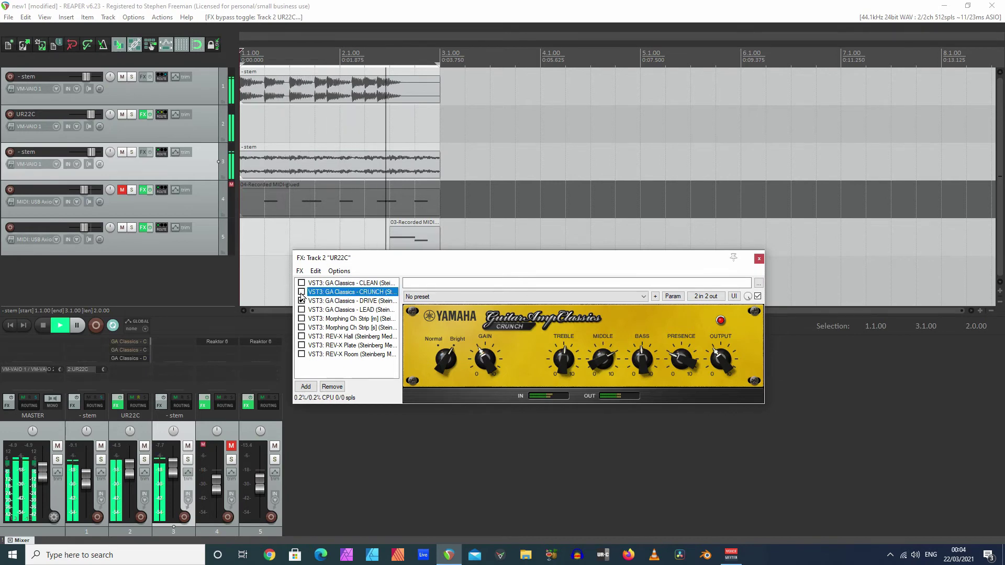
left_click(445, 359)
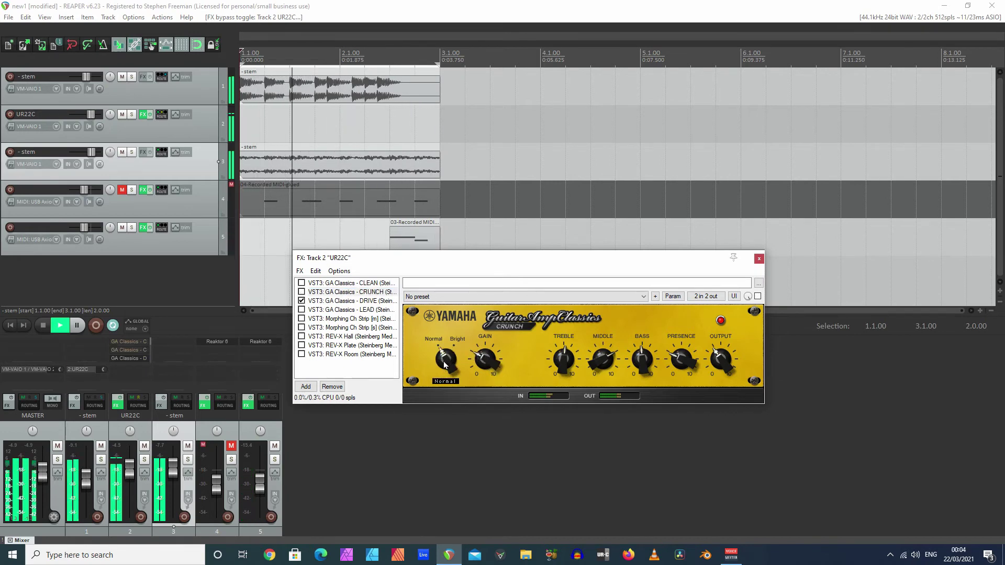
left_click(302, 301)
left_click(301, 310)
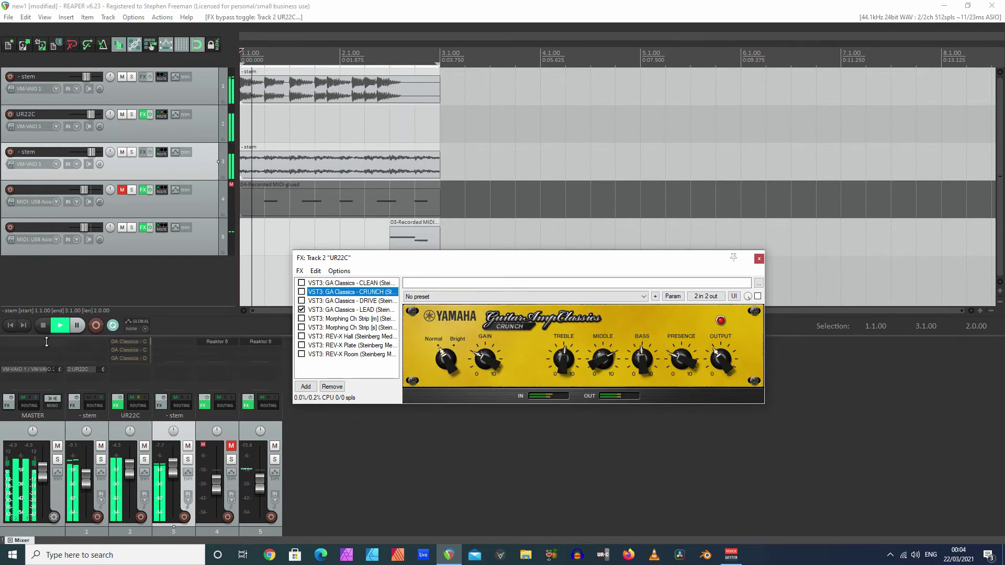
left_click(43, 325)
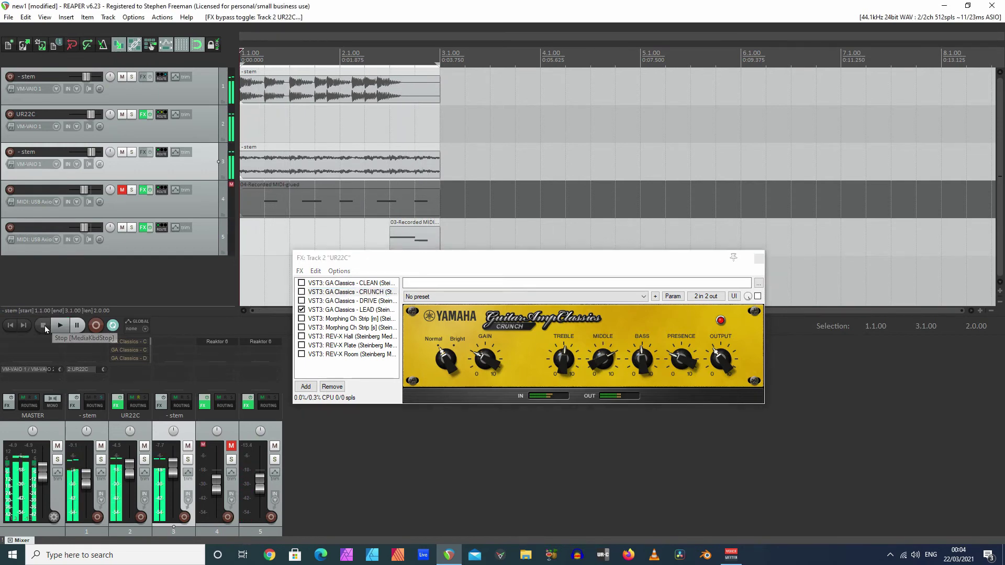
left_click(304, 317)
left_click_drag(398, 266, 407, 375)
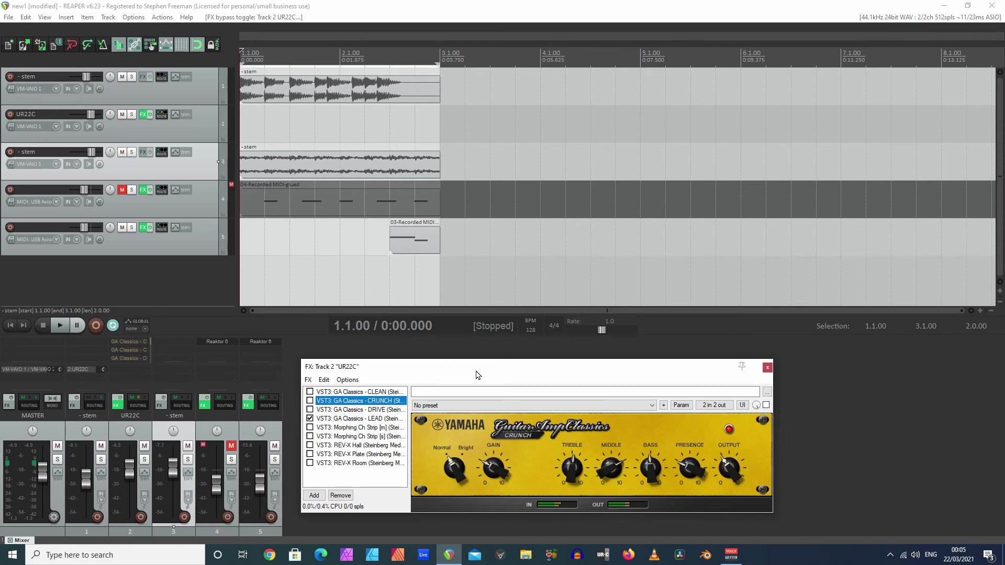
- Bypass GA Classics - LEAD and enable Morphing Ch Strip [m] as the only active plugin
left_click_drag(477, 374, 475, 360)
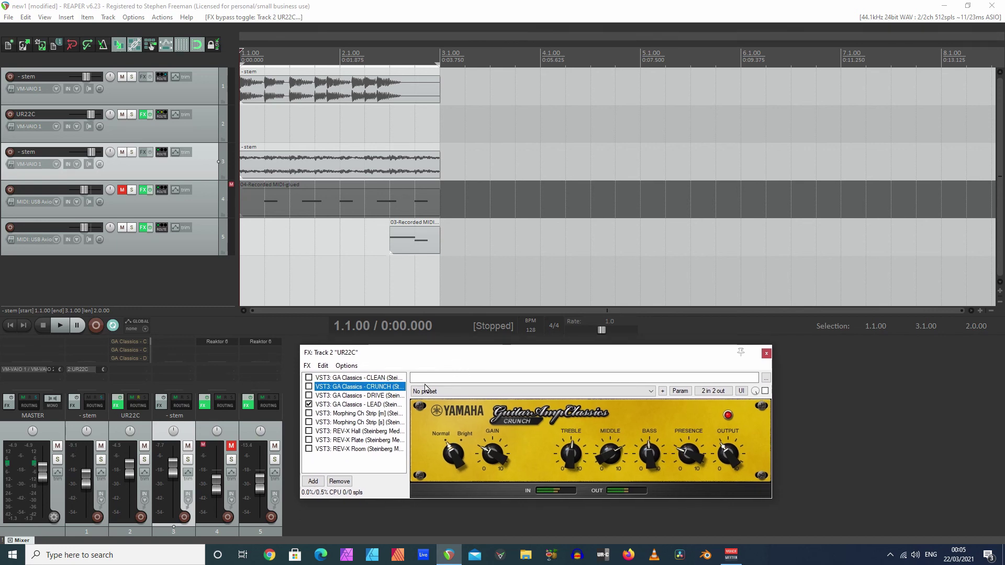
left_click(309, 404)
left_click(309, 413)
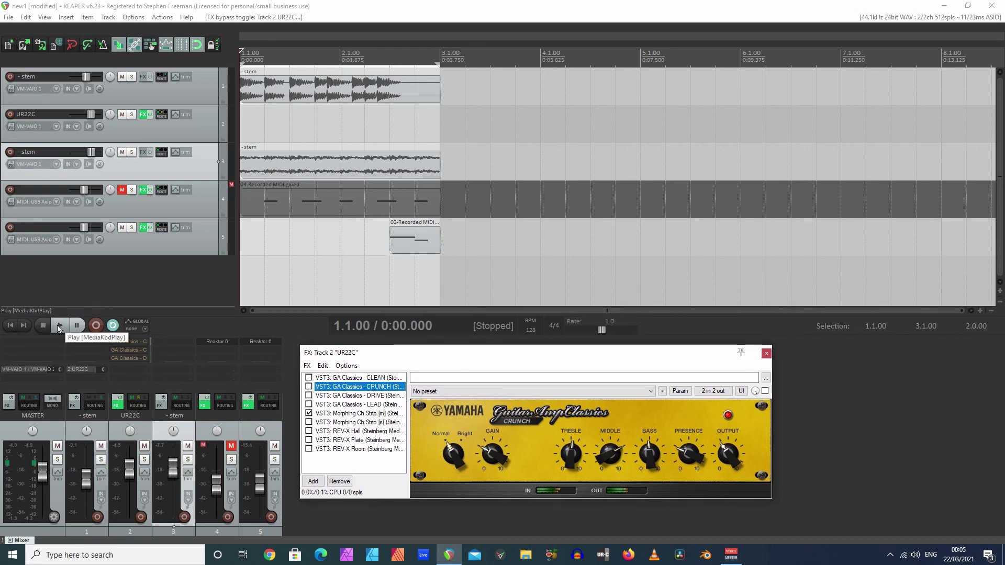
left_click_drag(372, 359, 358, 388)
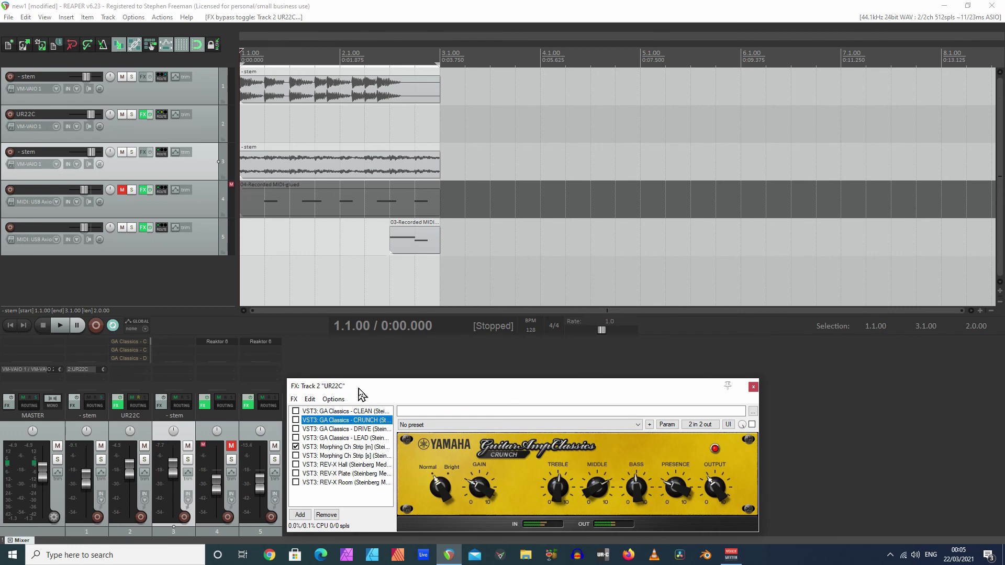